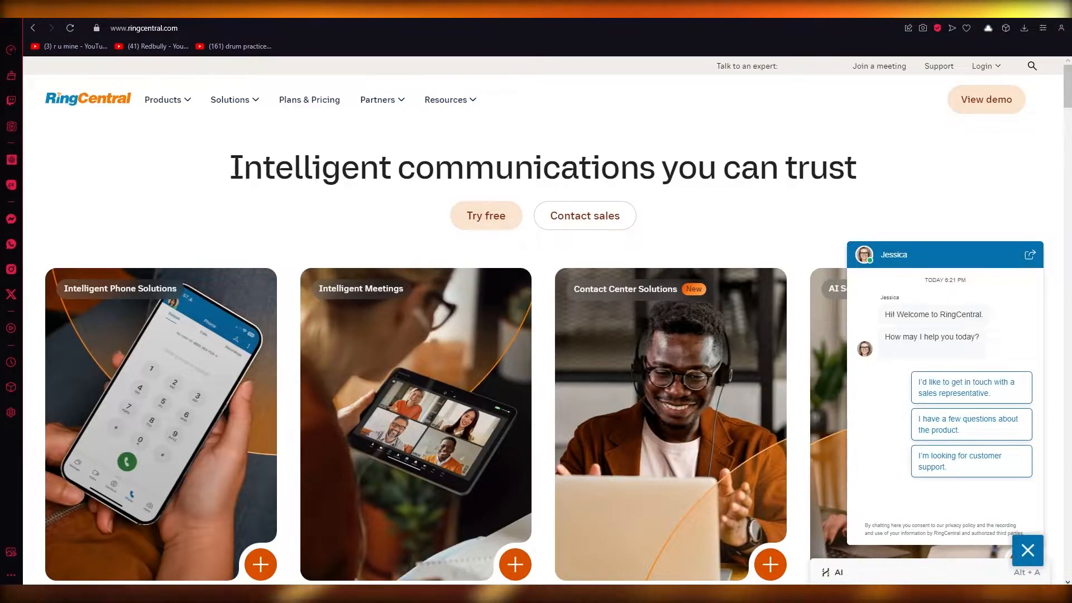
Step: Close the Jessica sales chat panel so the home page is unobstructed
click(1028, 550)
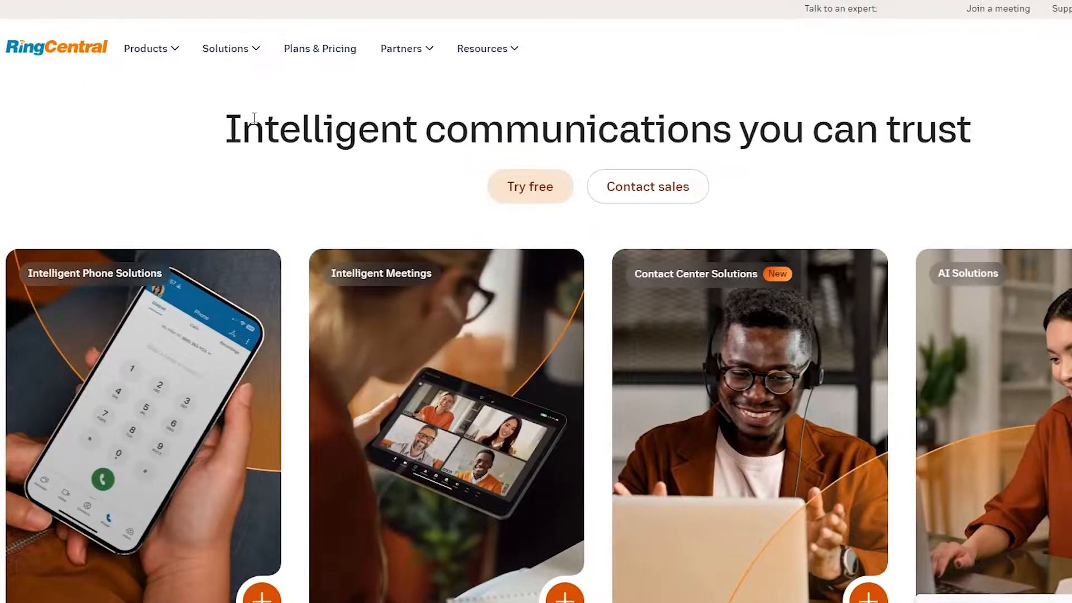
Step: Scroll the home page and go to Plans & Pricing from the top navigation
drag(253, 118, 1007, 159)
click(1007, 160)
scroll(572, 143, down, 1)
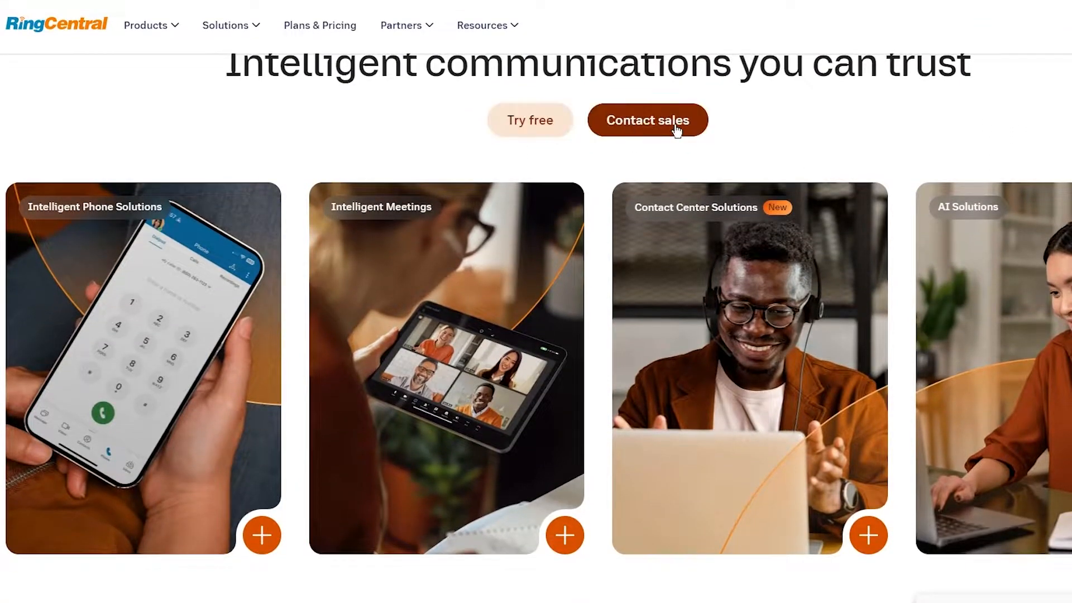
scroll(915, 160, down, 3)
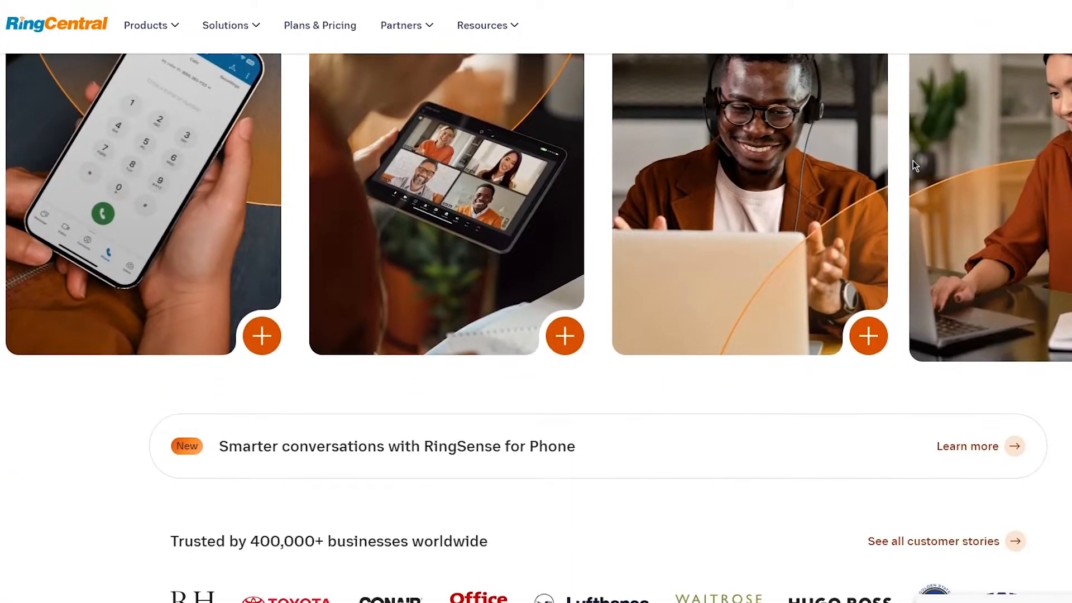
scroll(913, 160, up, 3)
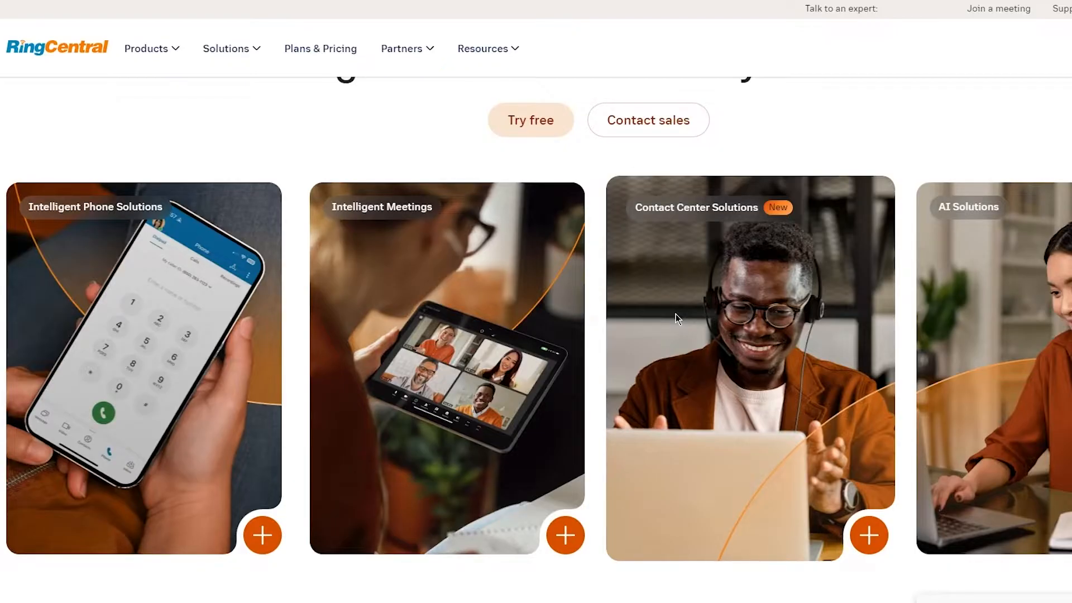
scroll(946, 291, down, 4)
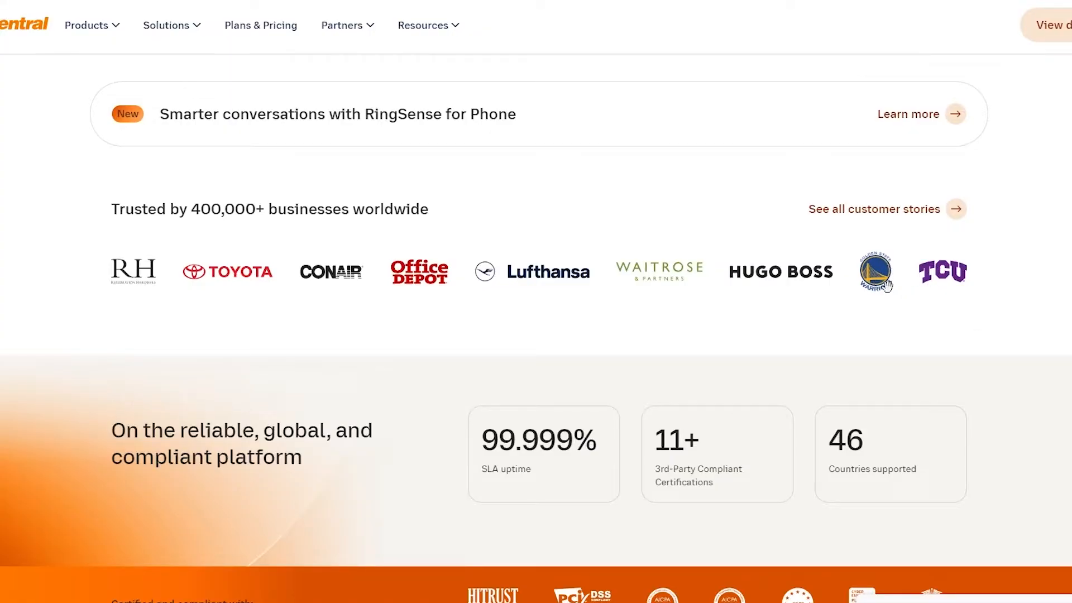
scroll(956, 321, down, 6)
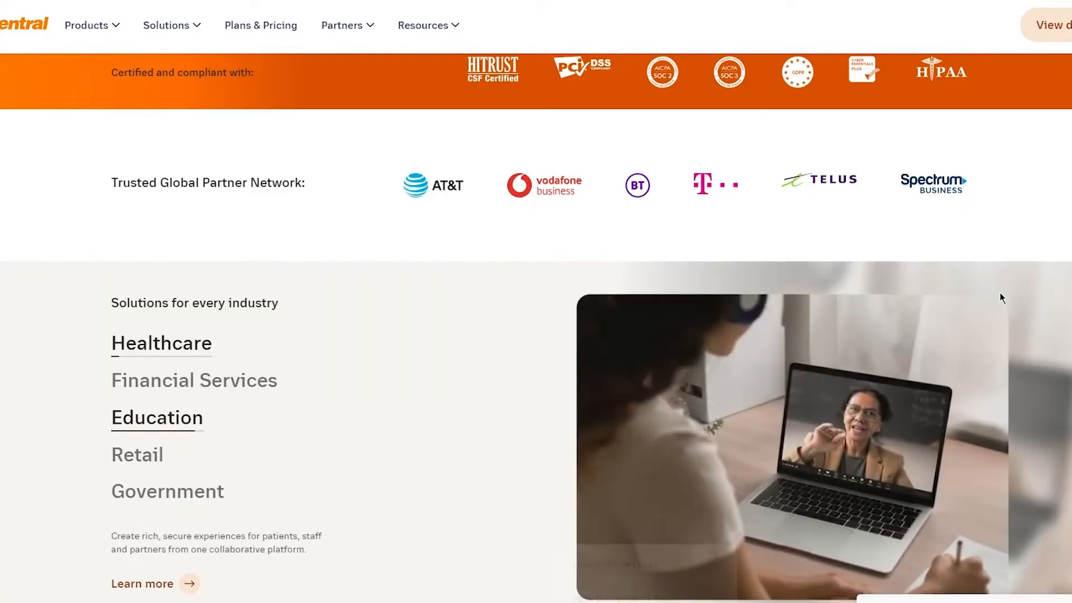
scroll(163, 280, up, 5)
scroll(163, 279, up, 3)
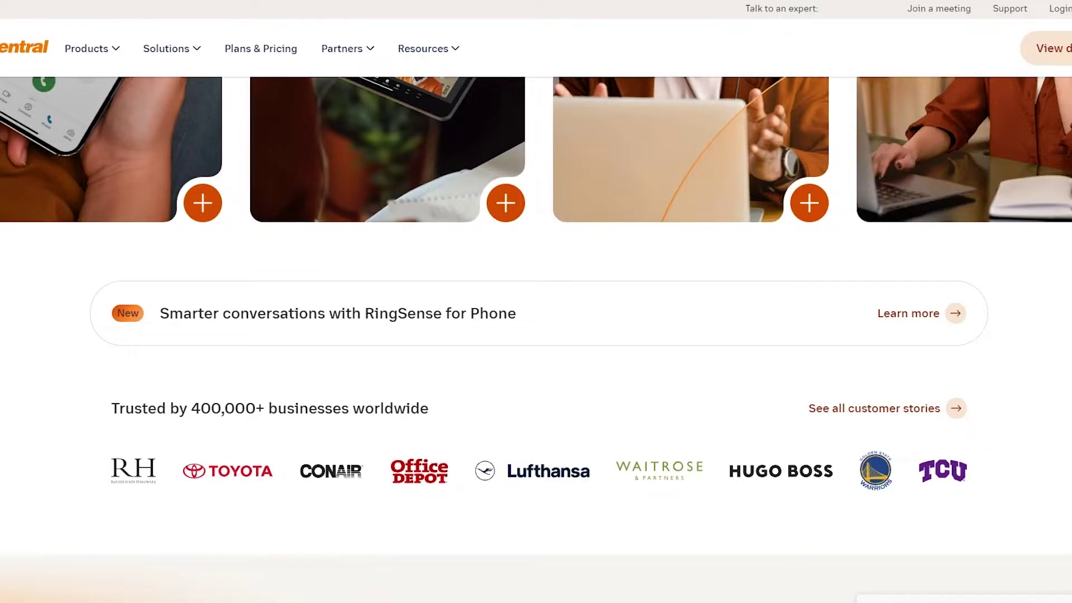
scroll(590, 222, up, 5)
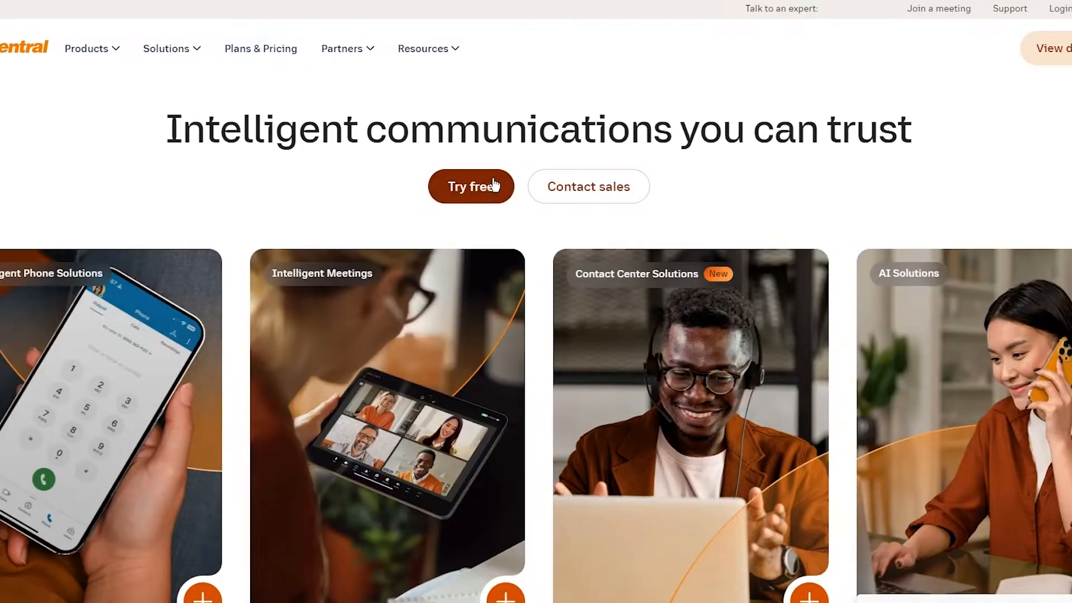
click(494, 185)
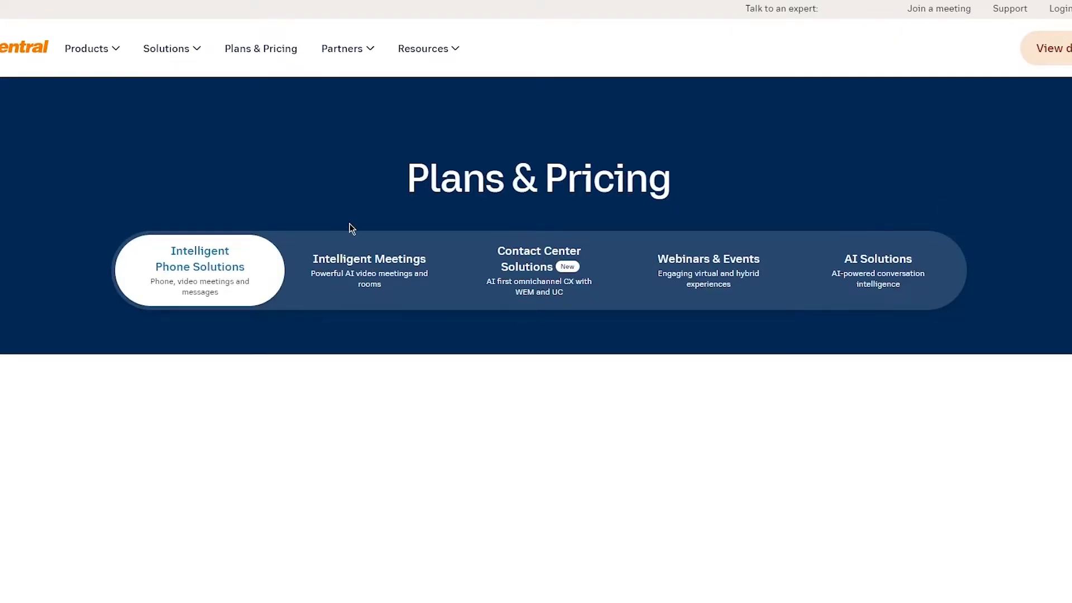
scroll(117, 412, down, 2)
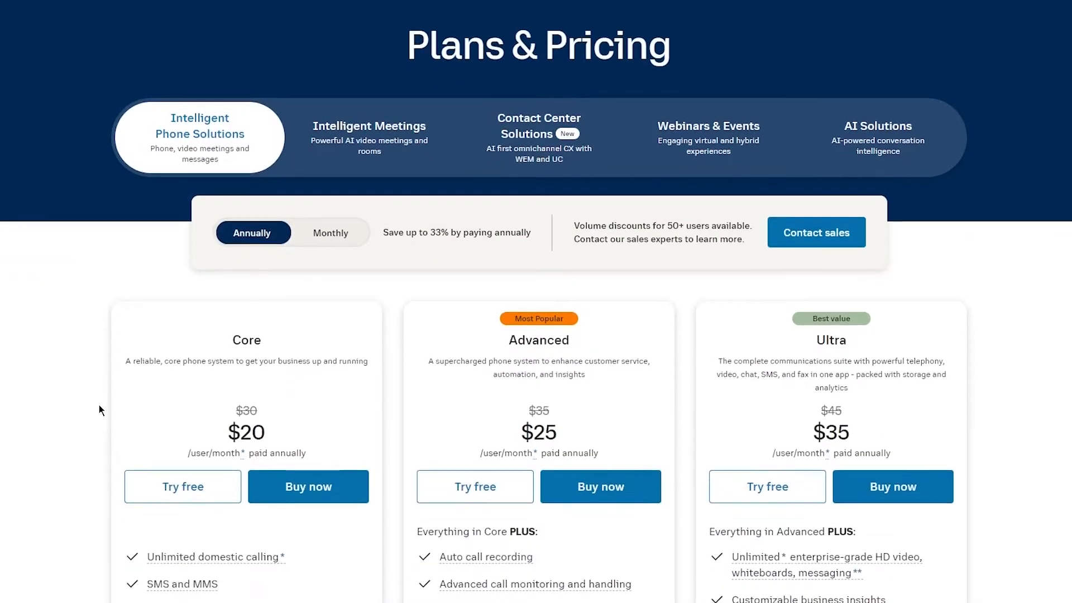
scroll(97, 366, down, 2)
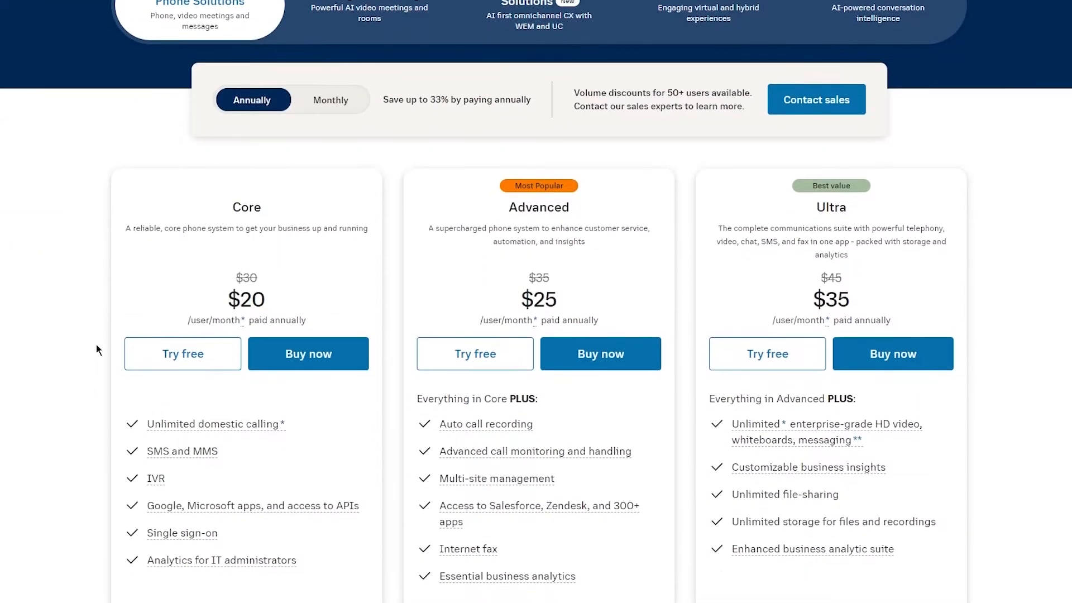
scroll(96, 350, up, 3)
scroll(96, 350, up, 1)
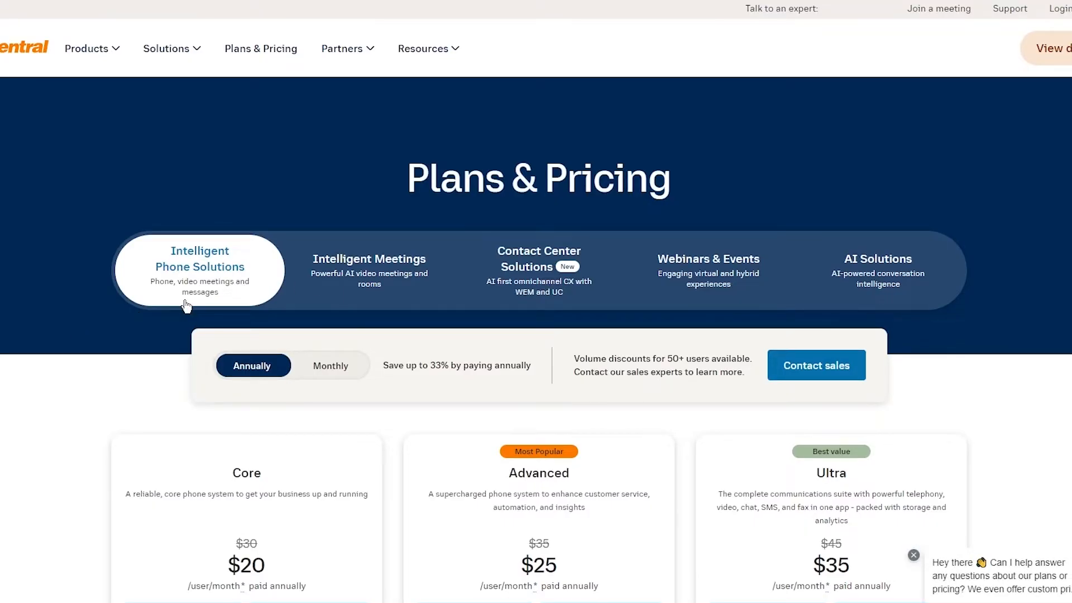
click(336, 301)
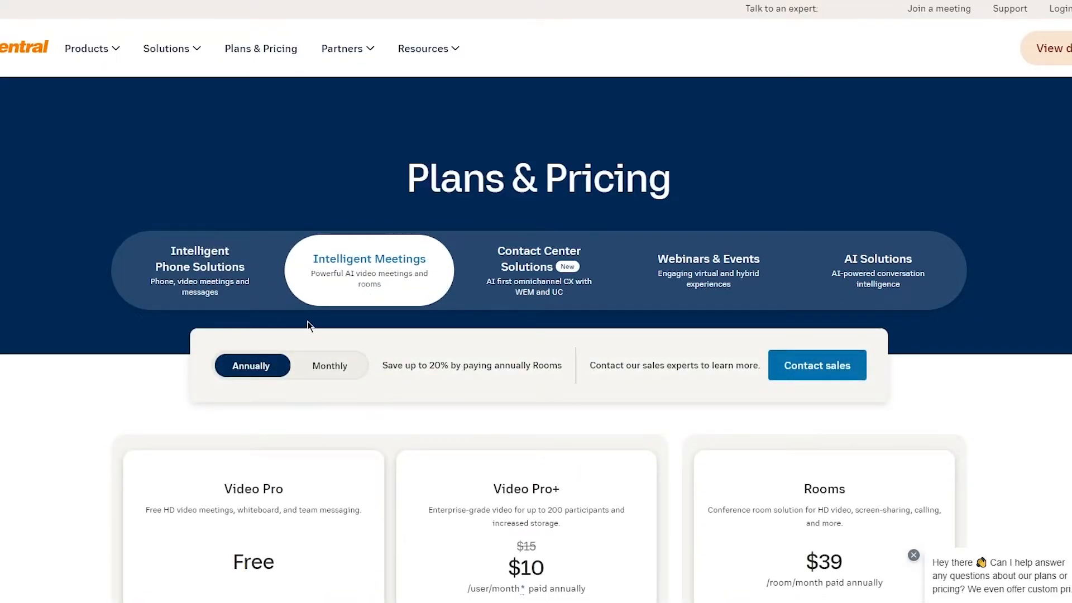
click(526, 287)
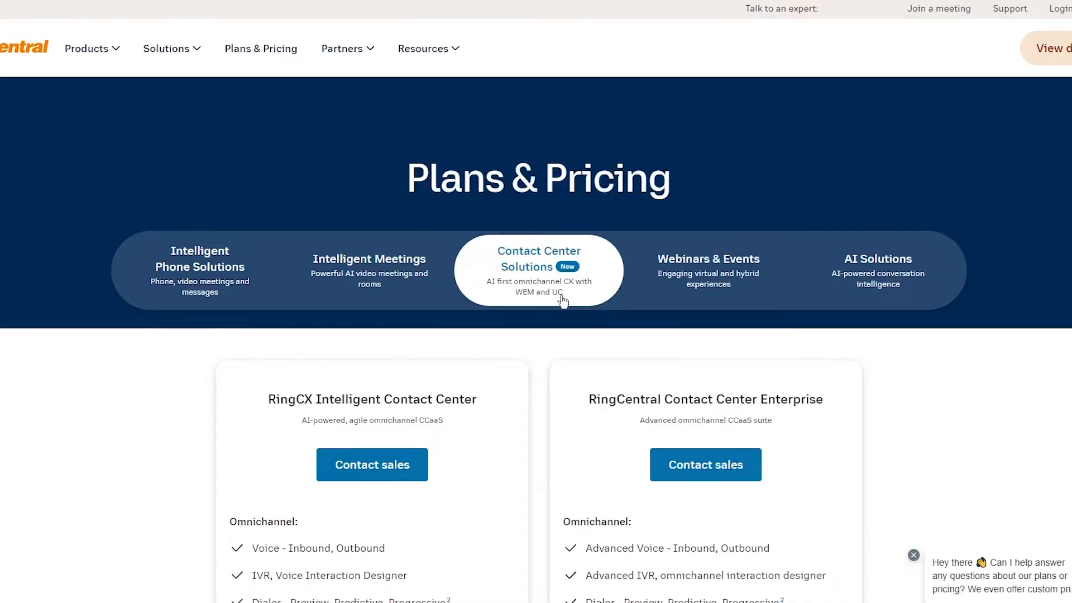
click(692, 268)
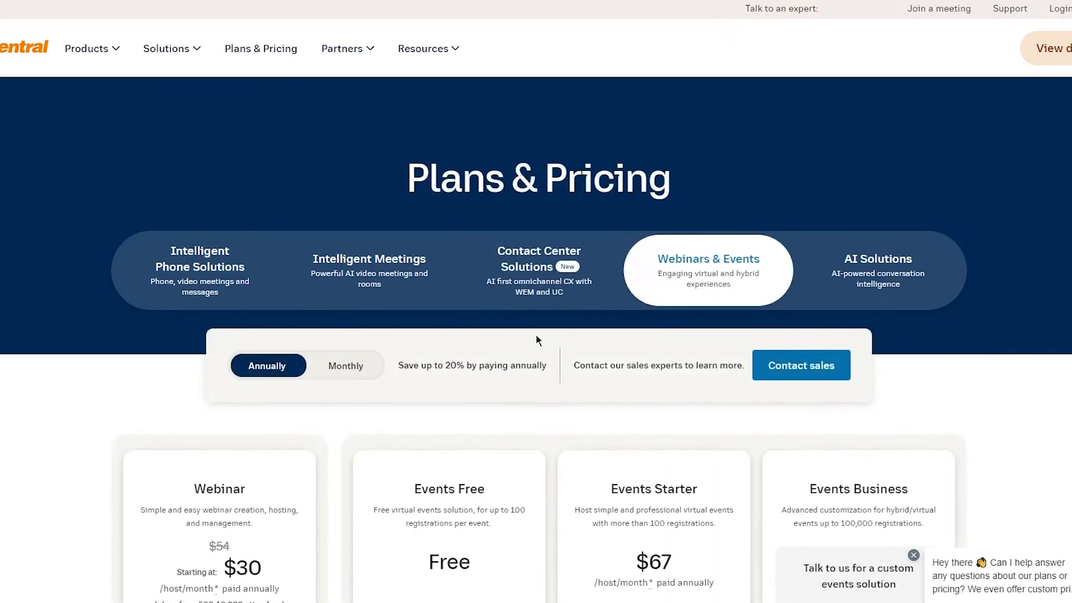
scroll(207, 414, down, 2)
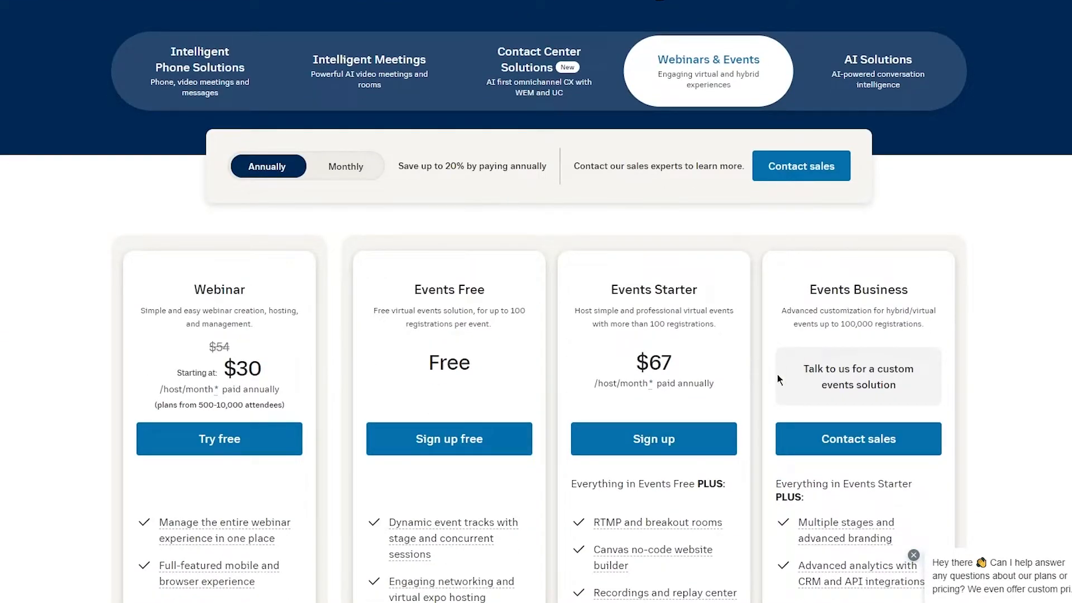
scroll(852, 329, up, 2)
click(856, 293)
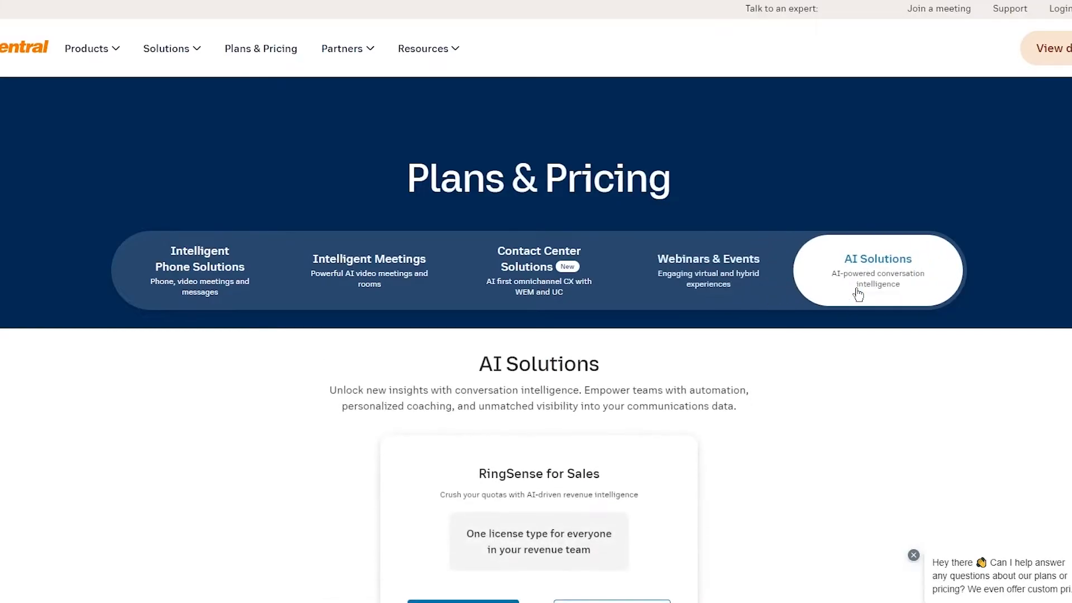
scroll(739, 357, down, 1)
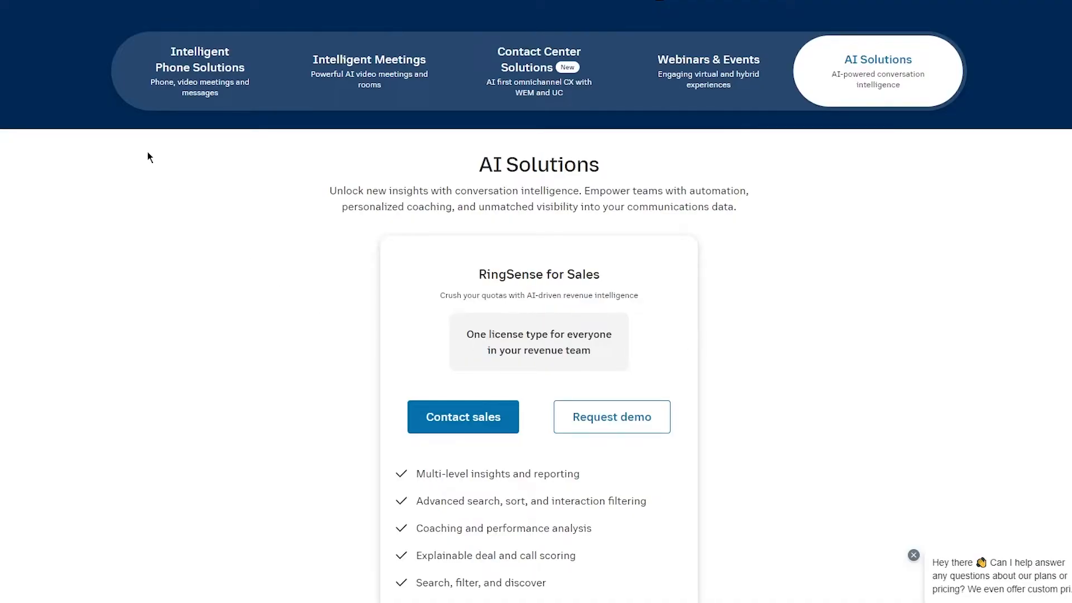
click(168, 56)
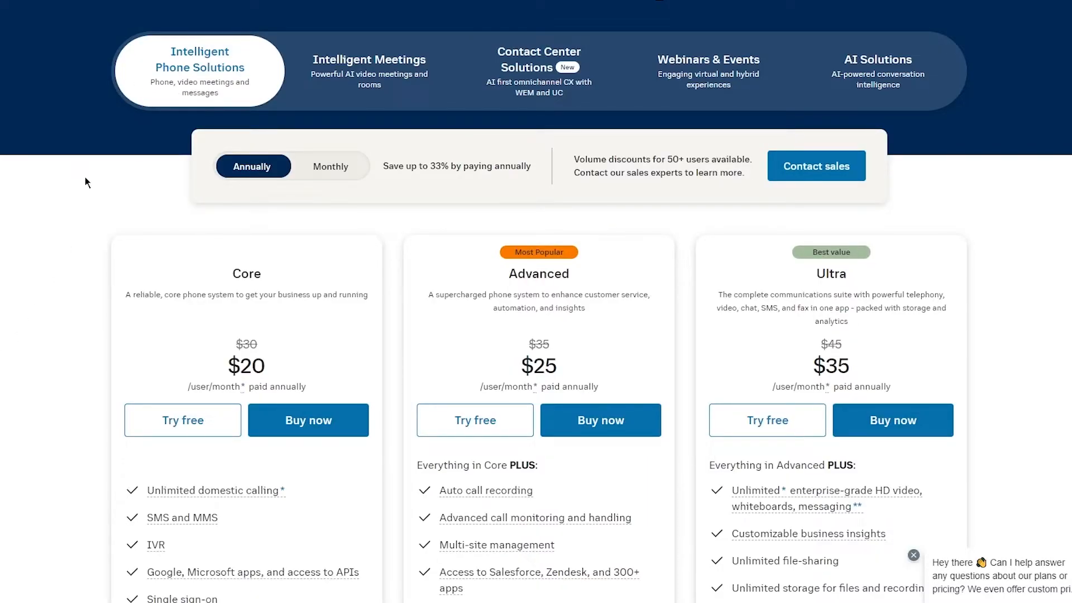
scroll(85, 177, down, 2)
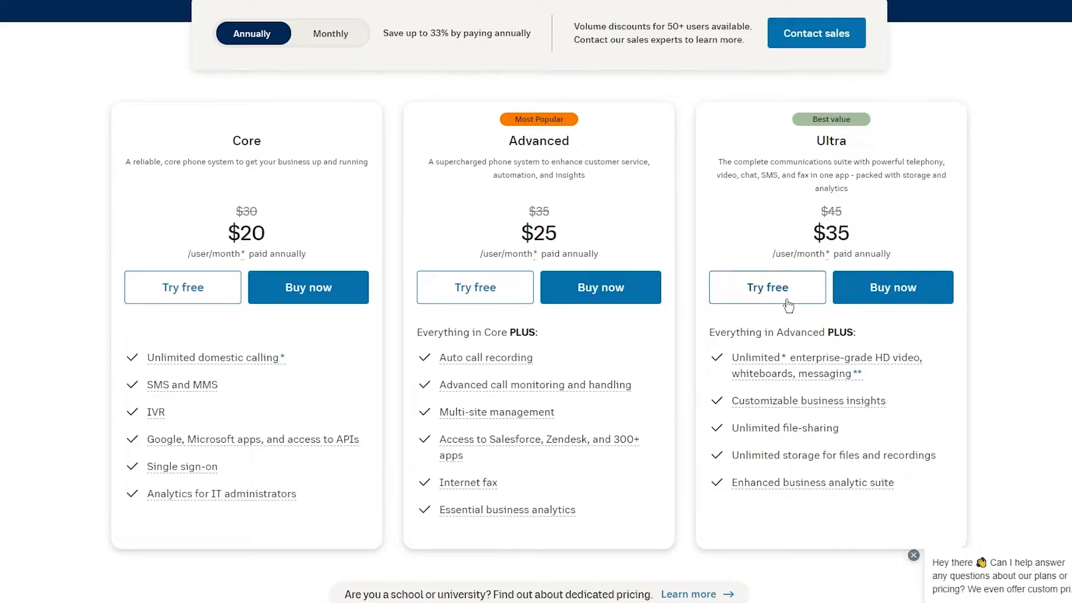
scroll(1020, 252, up, 2)
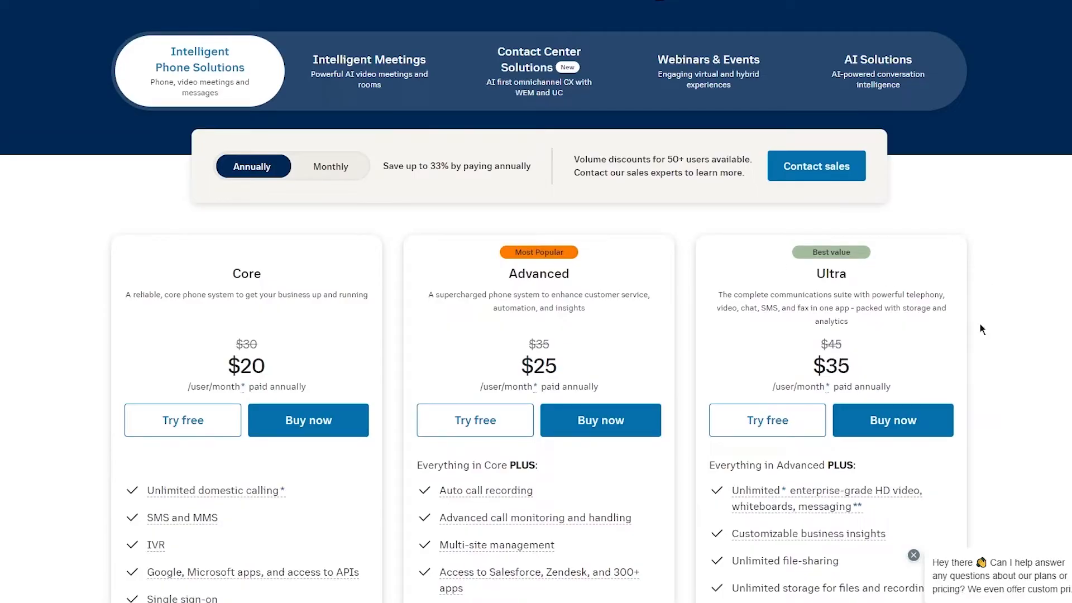
scroll(478, 176, up, 2)
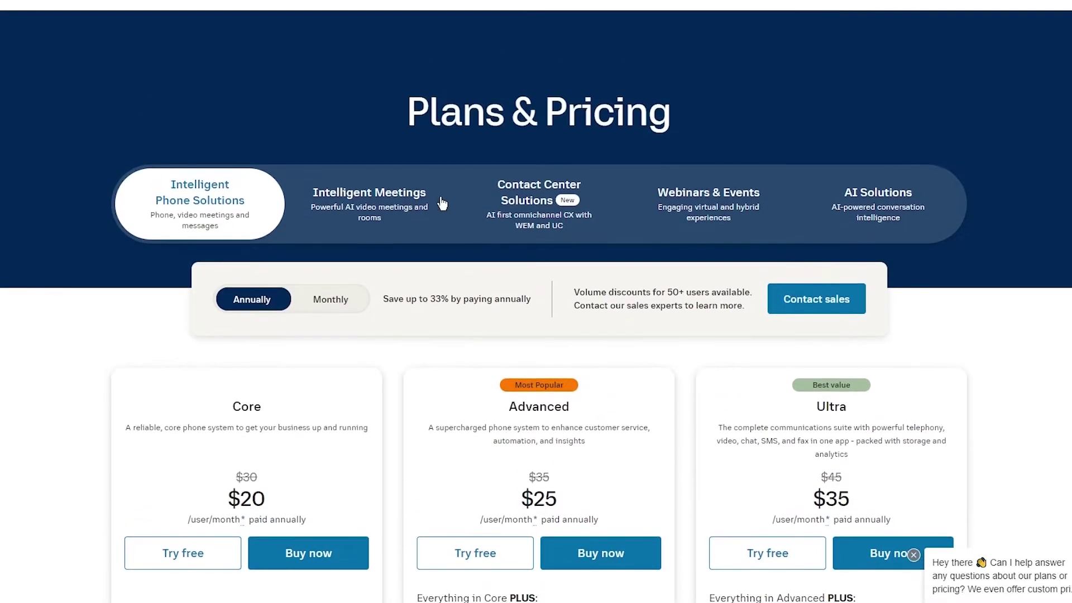
Step: Show the Intelligent Meetings plans and start the free Video Pro sign-up
click(411, 226)
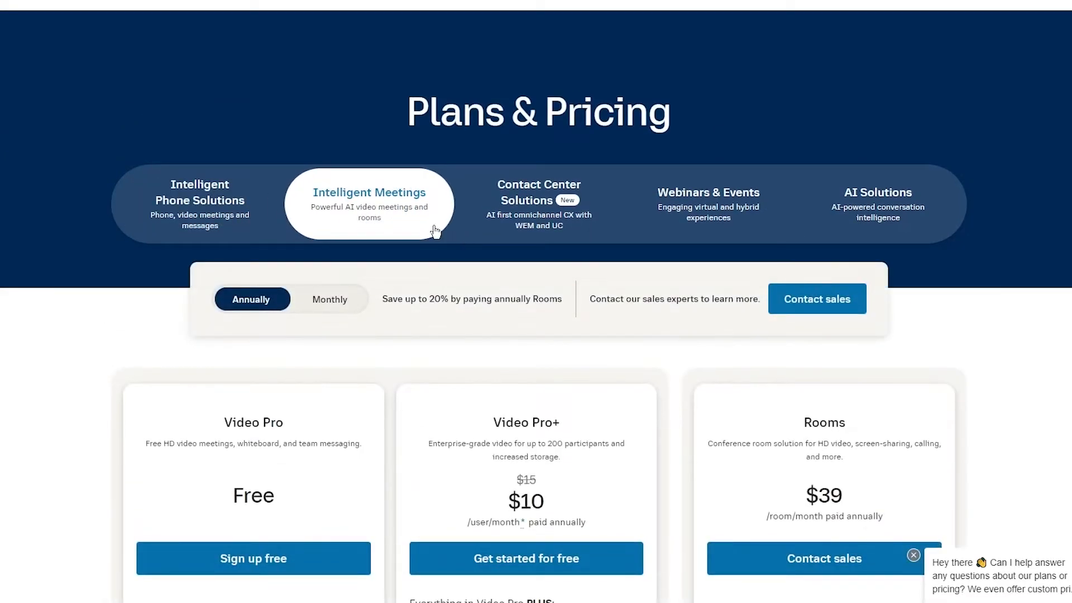
scroll(149, 256, down, 3)
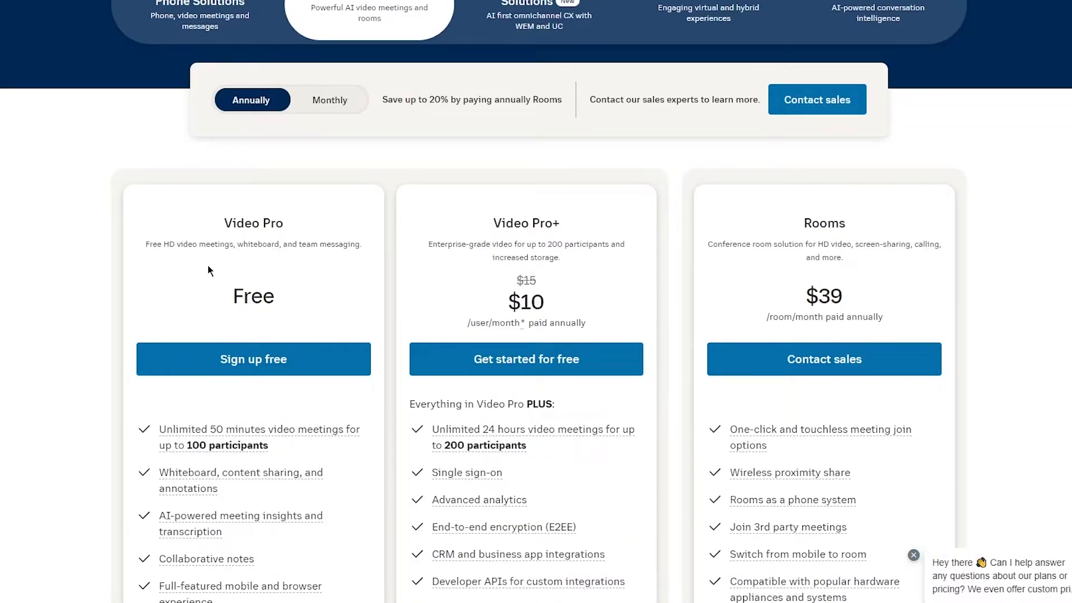
scroll(173, 264, down, 2)
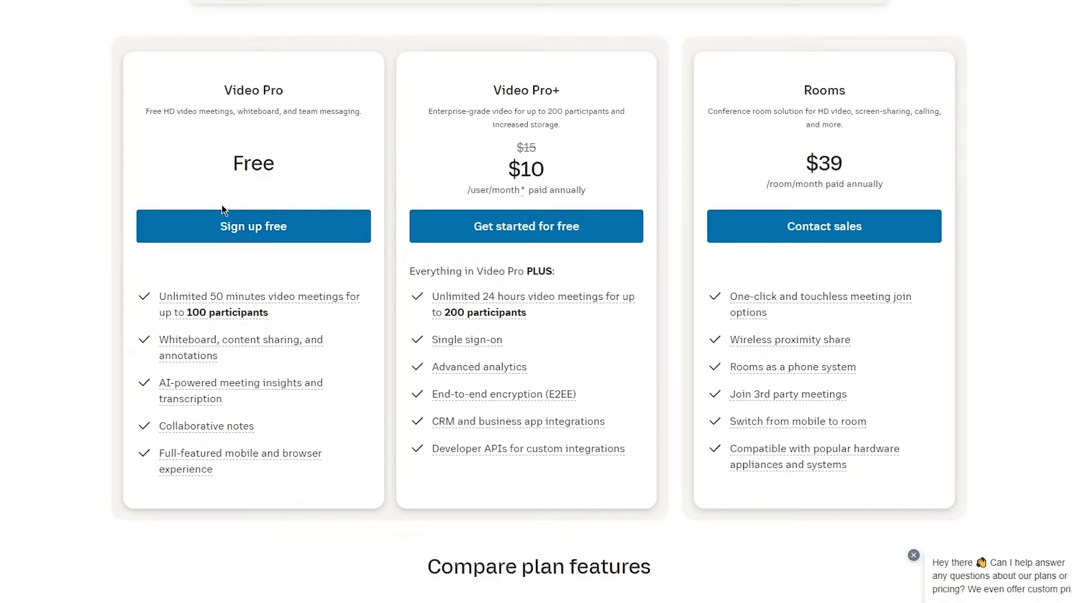
click(197, 236)
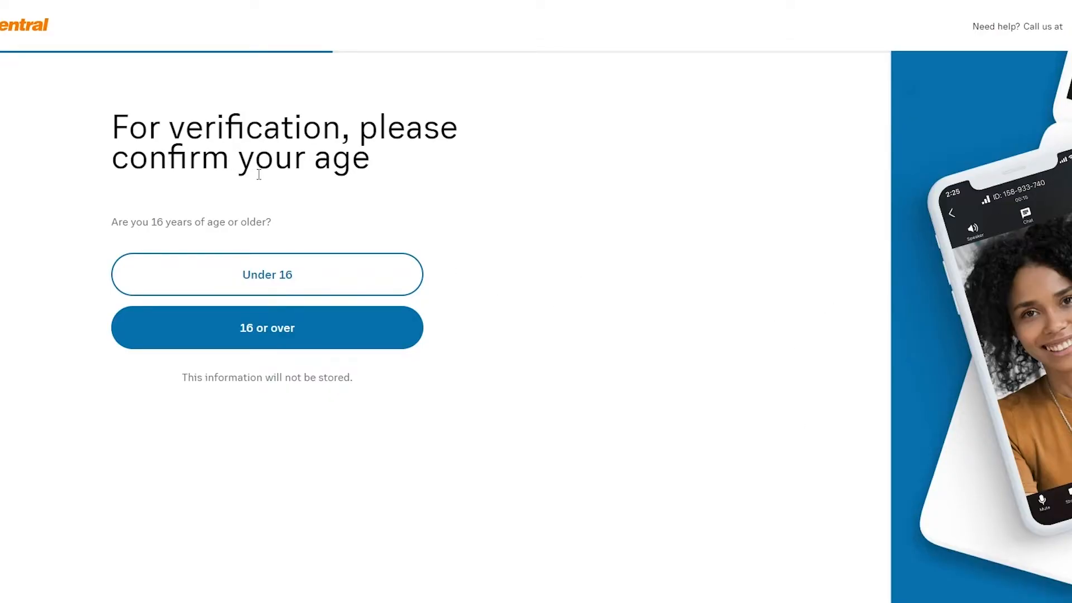
Step: Answer the age check as 16 or over to reach the work email form
click(292, 326)
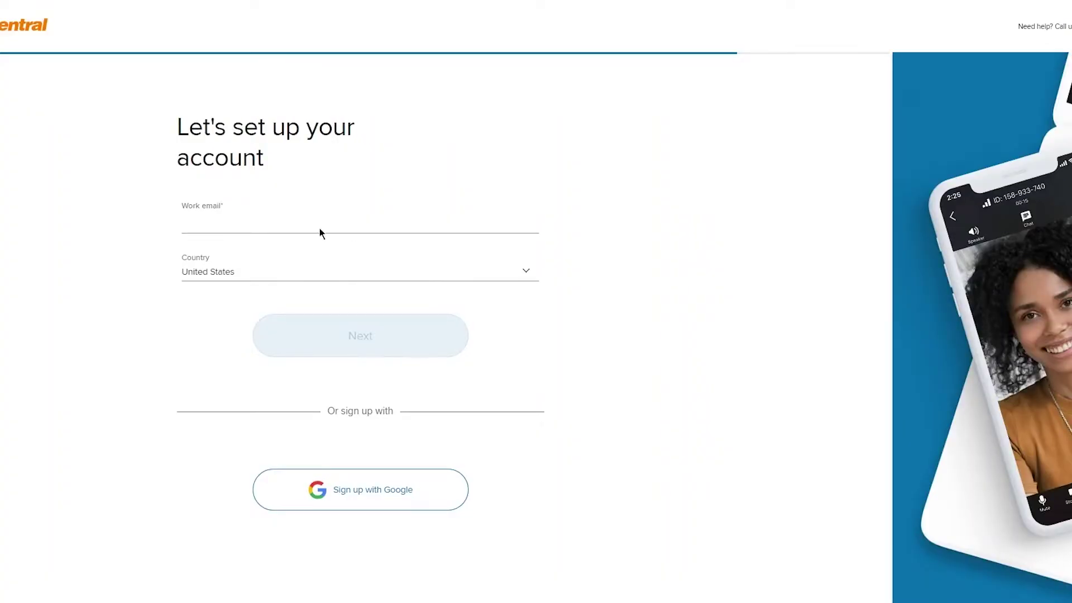
Step: Paste the work email, keep United States as the country, and submit with Next
click(319, 228)
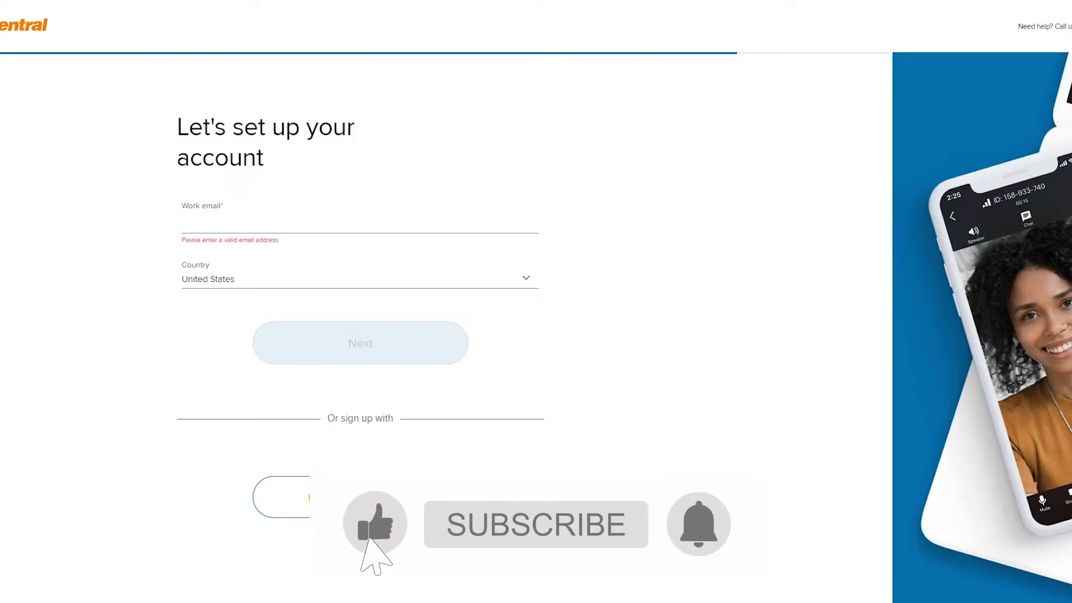
click(285, 215)
right_click(275, 211)
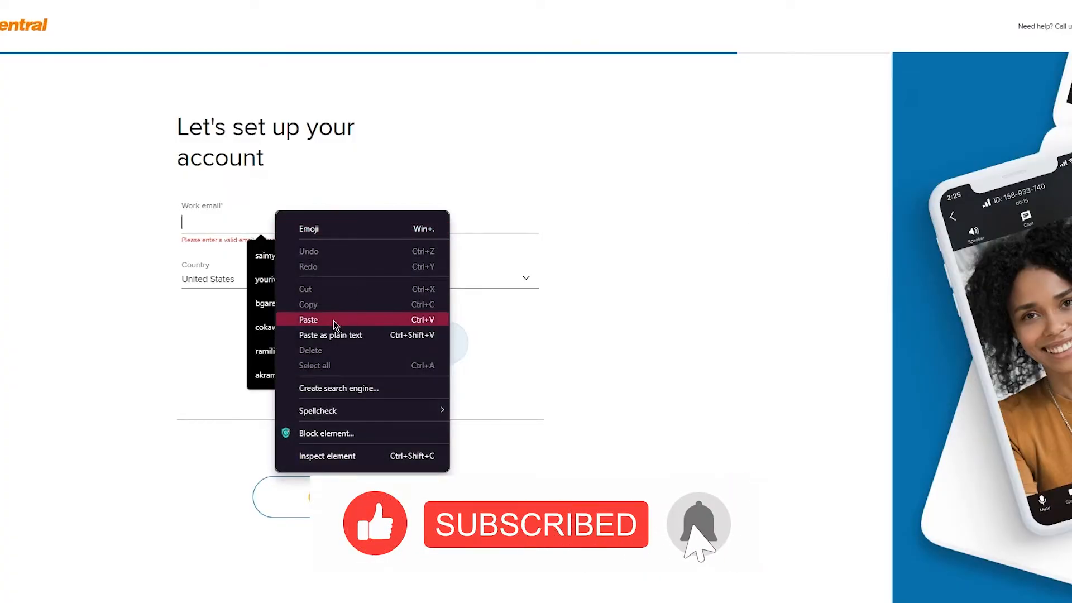
click(333, 324)
click(216, 277)
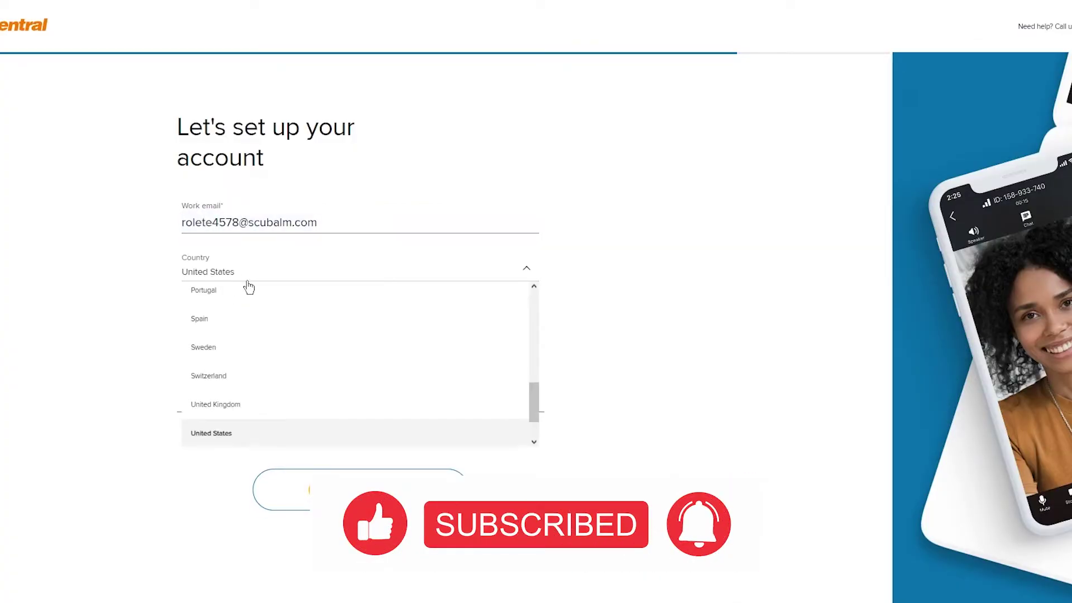
click(634, 368)
click(347, 345)
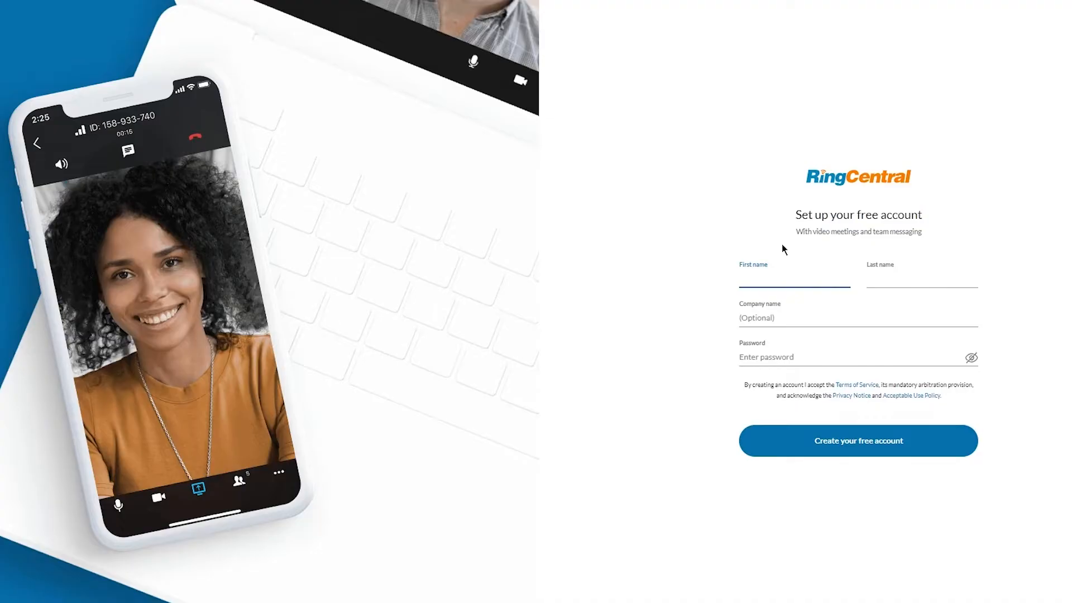
Step: Autofill the saved name and company, enter a password, and create the free account
key(Down)
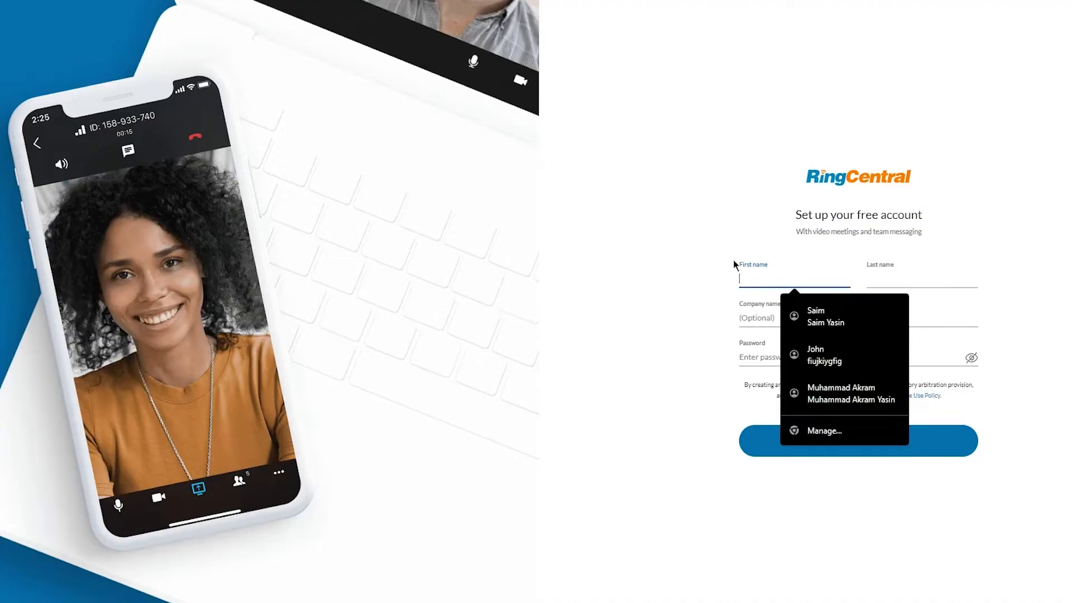
click(816, 365)
click(764, 355)
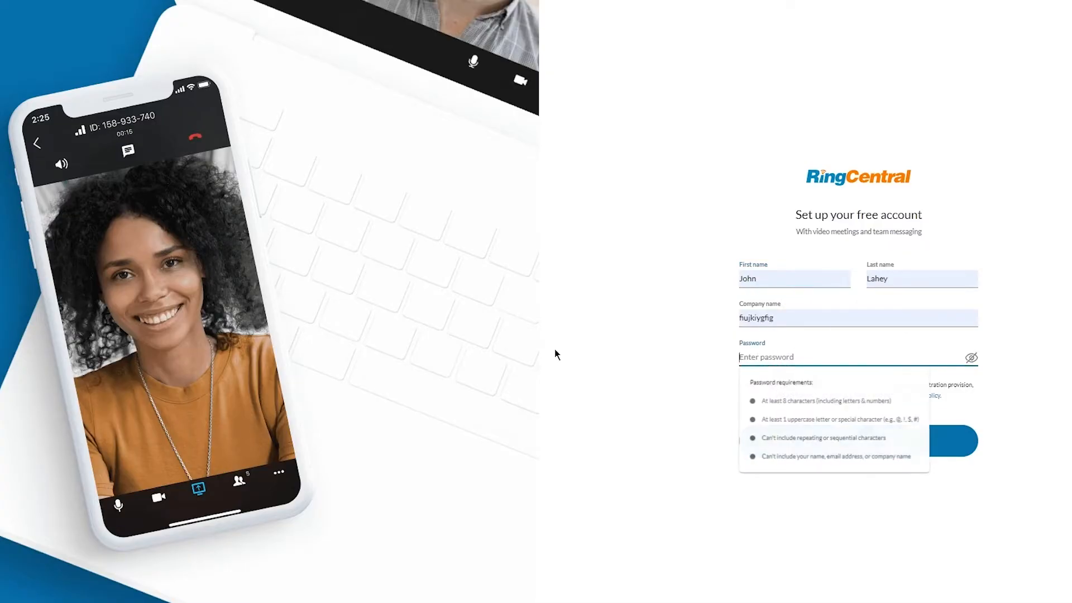
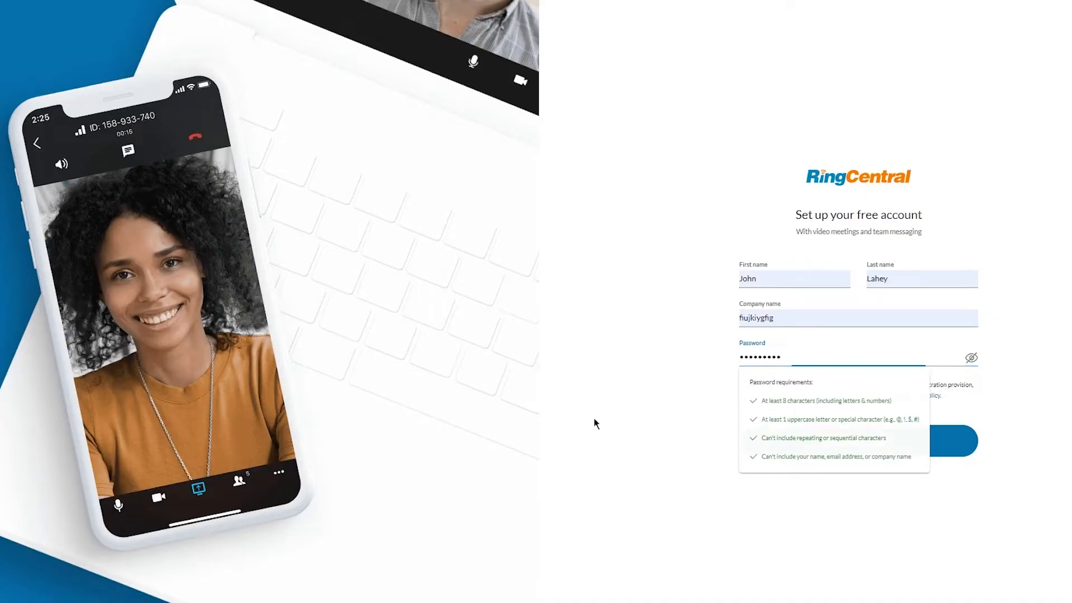
click(855, 441)
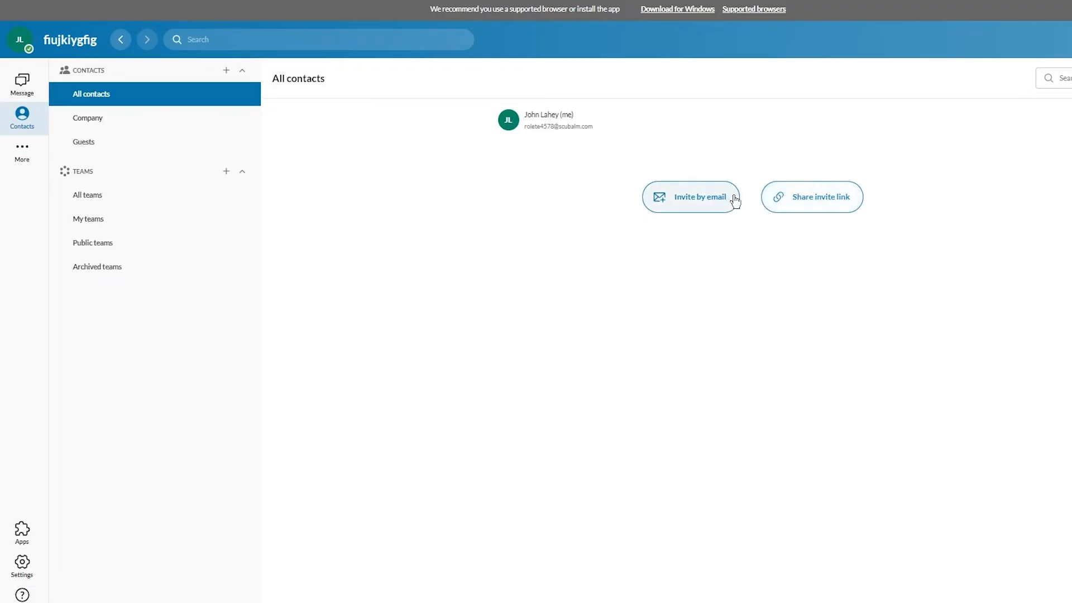
click(826, 196)
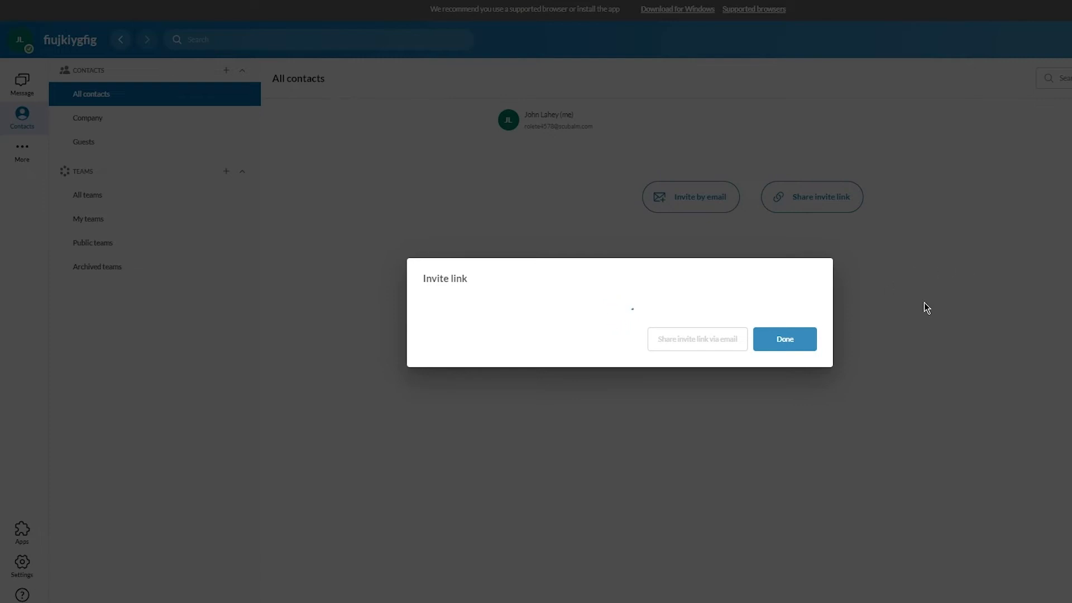
click(796, 342)
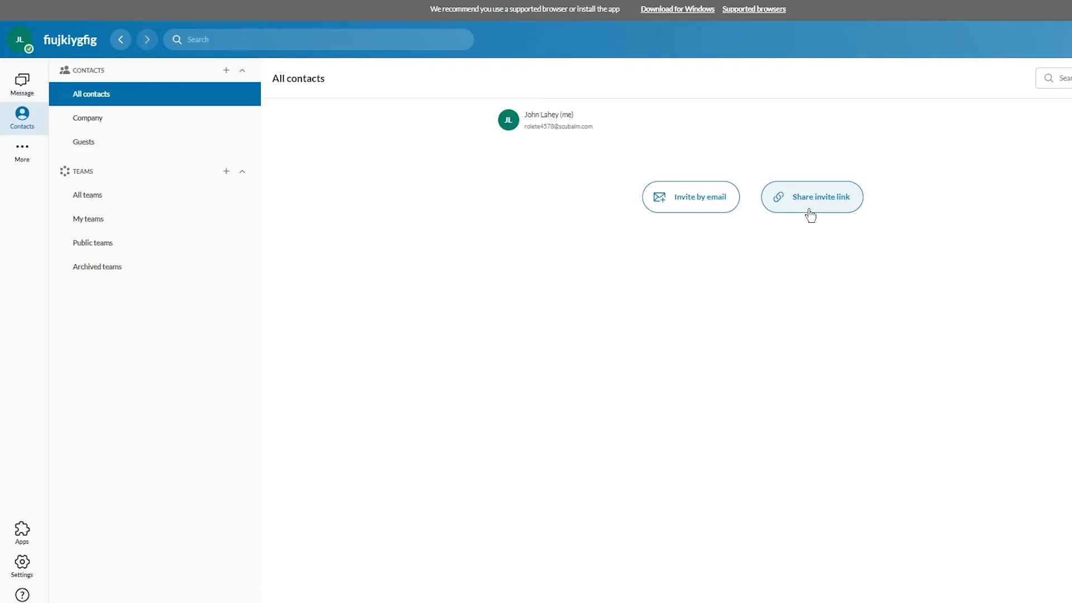
Step: Browse Company, Guests and All teams, copy the invite link and dismiss the prompt
click(78, 119)
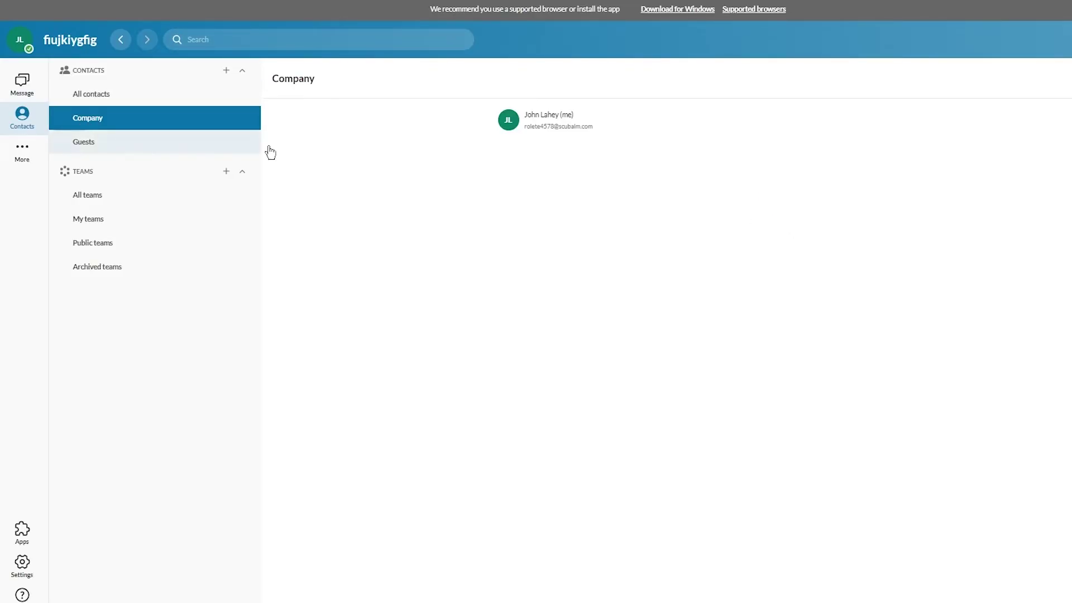
click(119, 152)
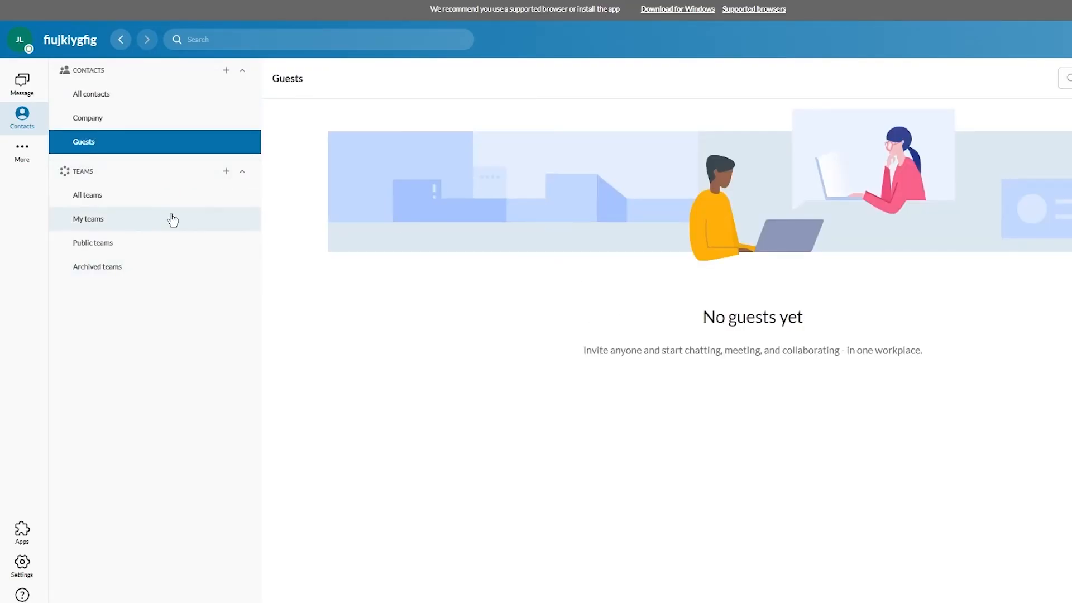
click(155, 201)
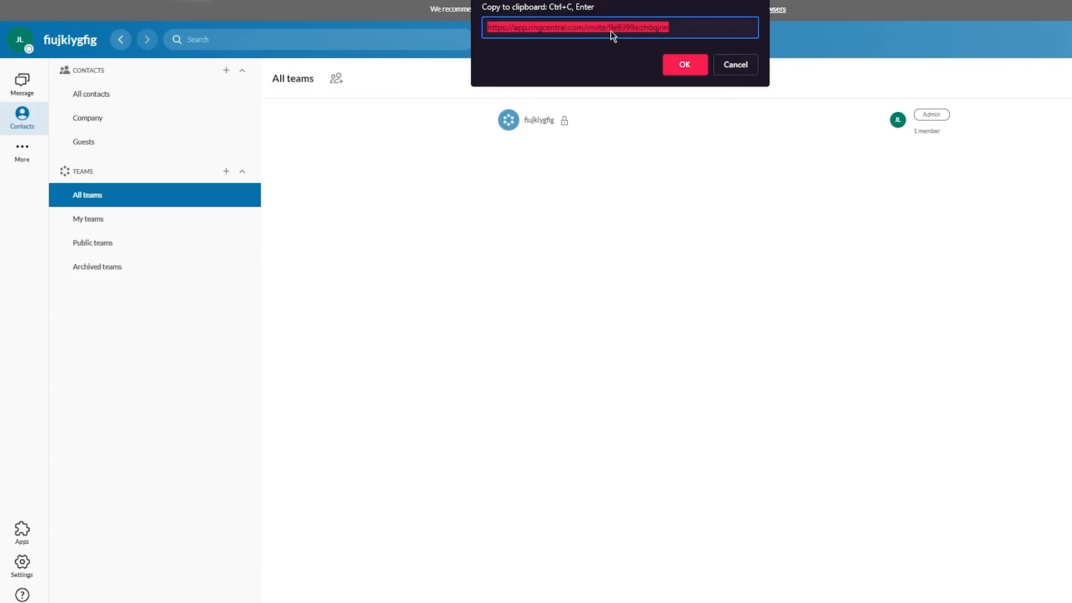
click(726, 65)
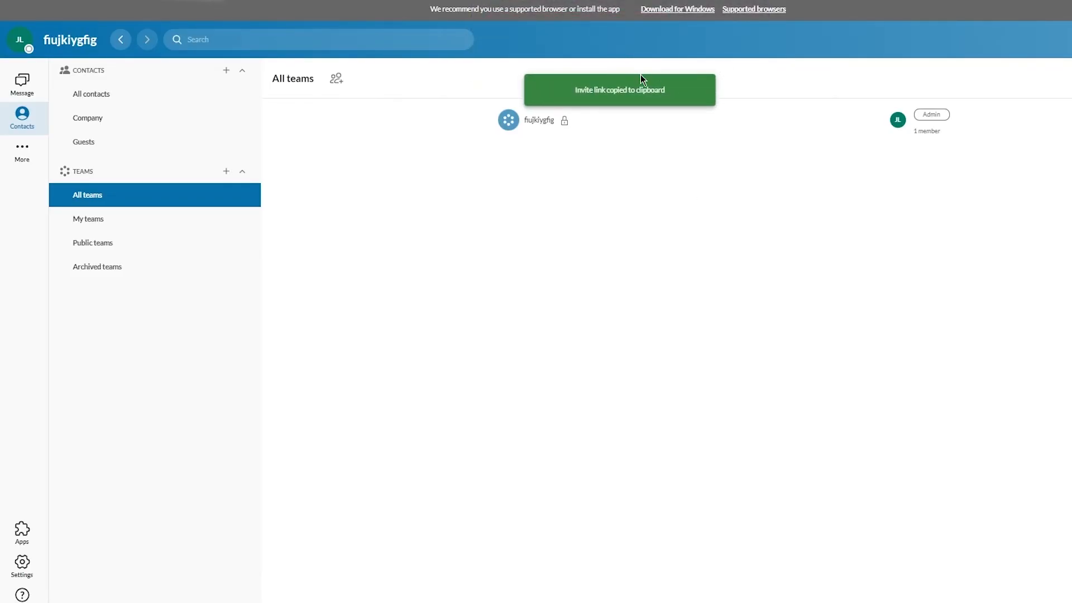